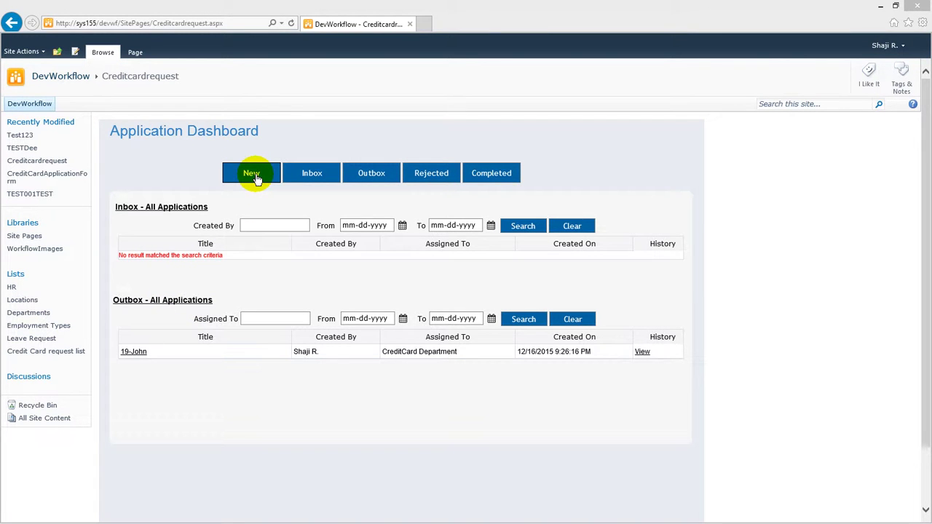
Start a new credit card application and enter the applicant's first, middle and last name.
{"action": "left_click", "coordinate": [253, 177]}
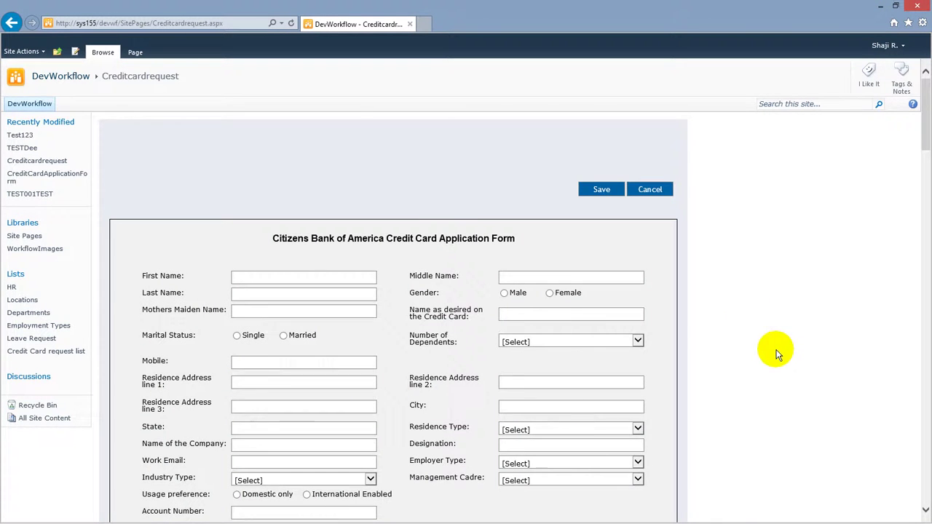
{"action": "scroll", "coordinate": [720, 346], "scroll_direction": "down", "scroll_amount": 3}
{"action": "scroll", "coordinate": [720, 343], "scroll_direction": "up", "scroll_amount": 2}
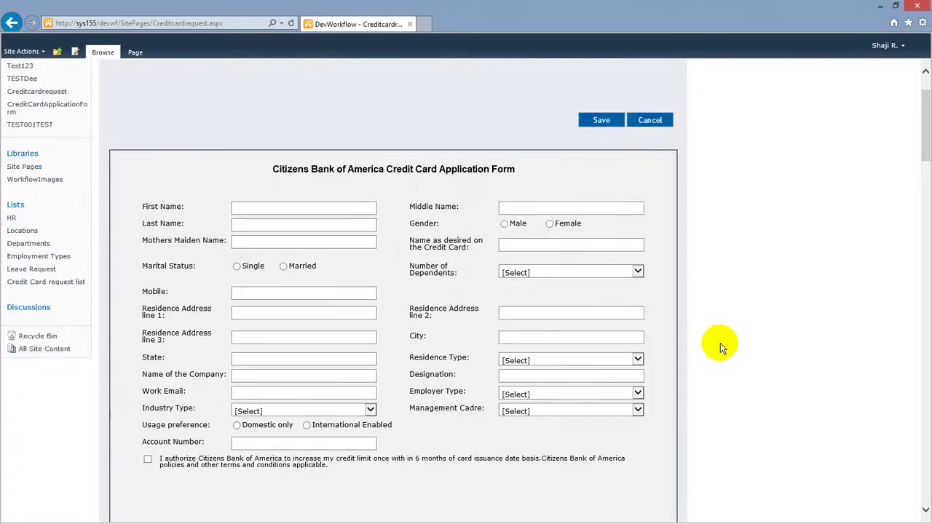
{"action": "left_click", "coordinate": [241, 203]}
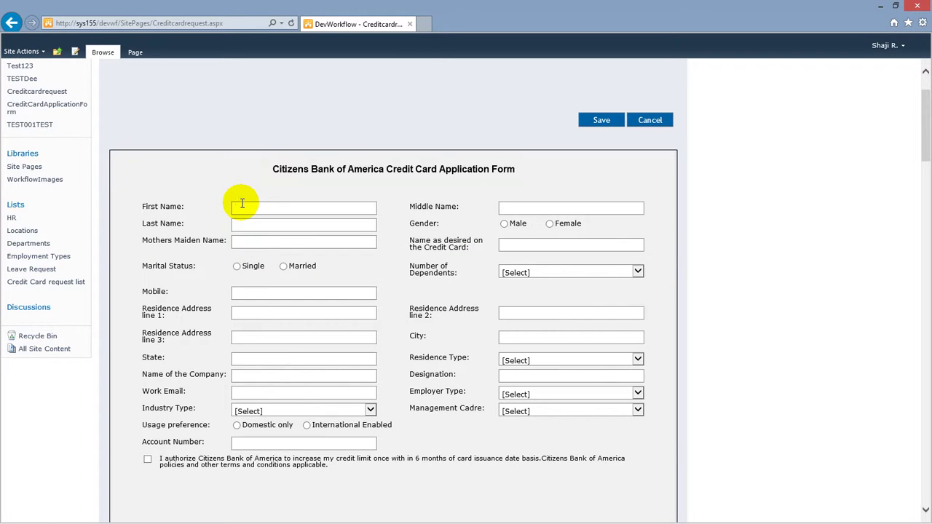
{"action": "key", "text": "Tab"}
{"action": "key", "text": "Tab"}
{"action": "key", "text": "Tab"}
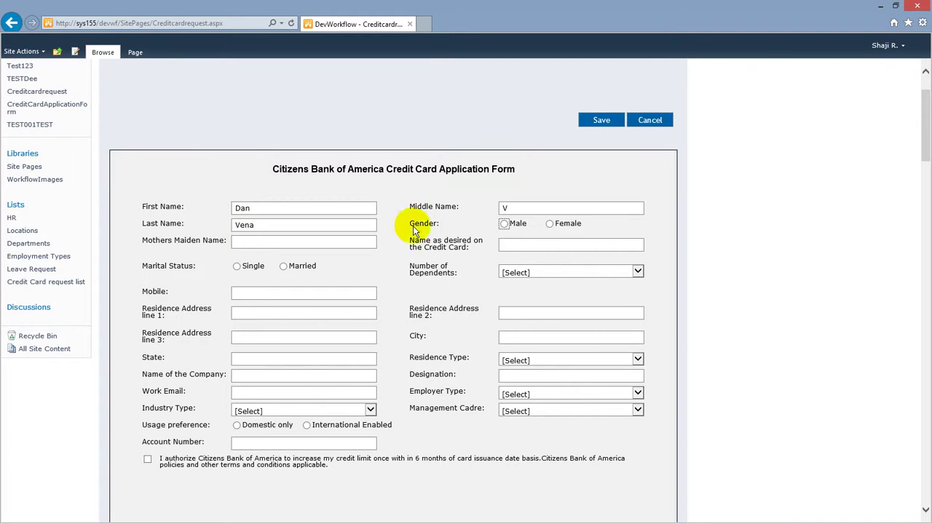
Set gender Male, marital status Single, 1 dependent, and save the application.
{"action": "left_click", "coordinate": [505, 225]}
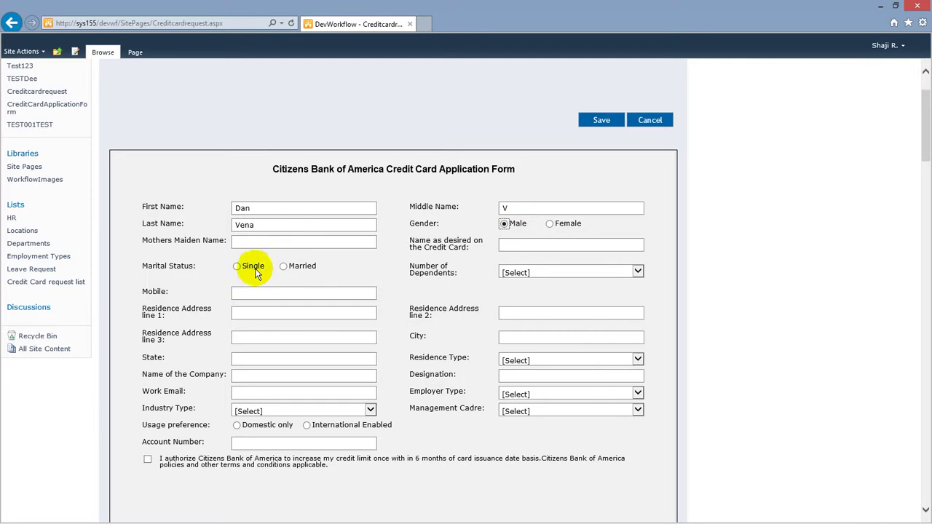
{"action": "left_click", "coordinate": [237, 267]}
{"action": "left_click", "coordinate": [536, 270]}
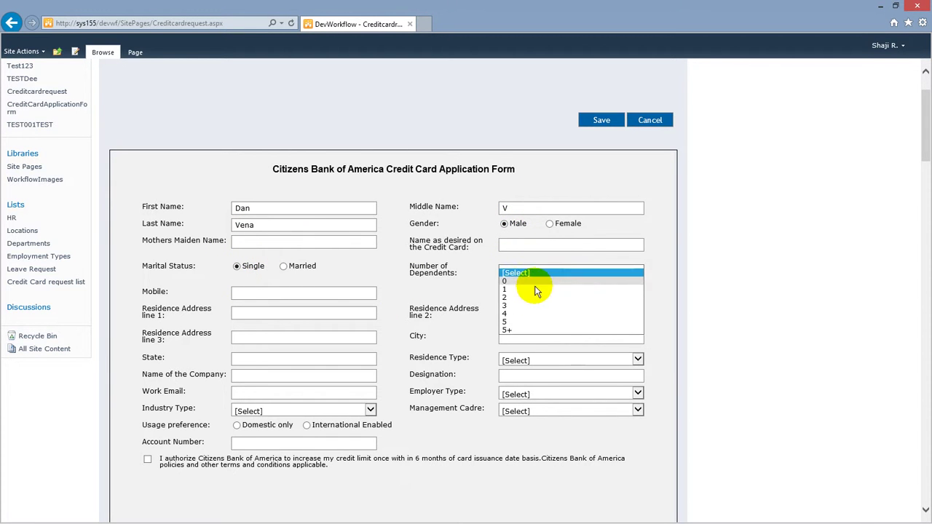
{"action": "left_click", "coordinate": [531, 293]}
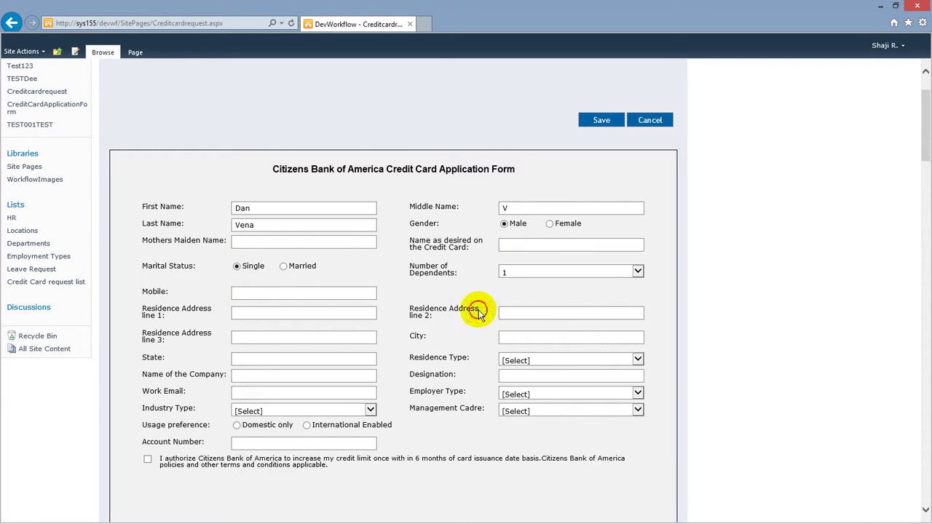
{"action": "scroll", "coordinate": [445, 353], "scroll_direction": "down", "scroll_amount": 2}
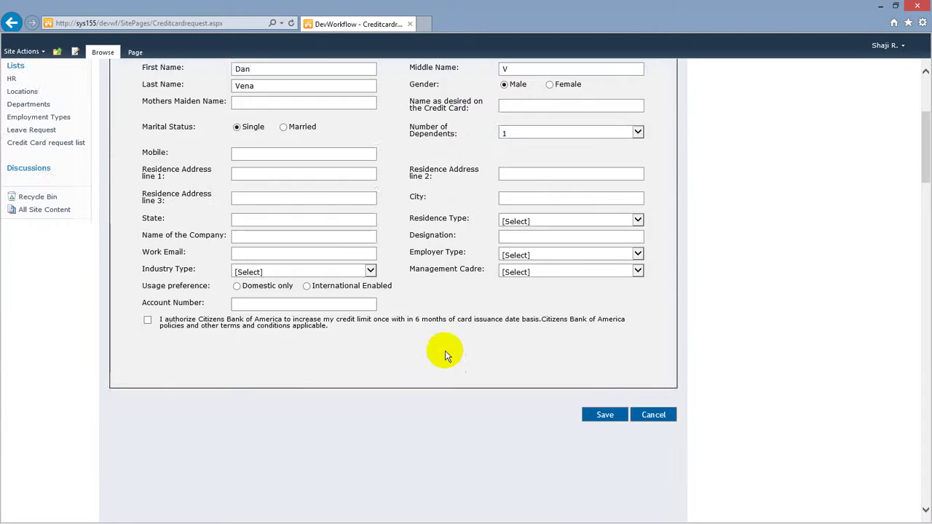
{"action": "left_click", "coordinate": [607, 415]}
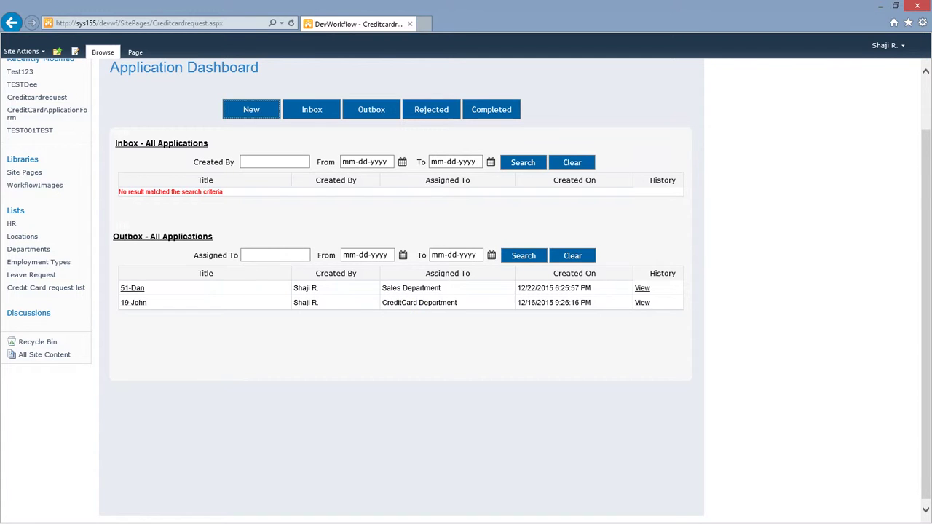
View the new application's workflow history in the Outbox, then close it.
{"action": "left_click", "coordinate": [642, 289]}
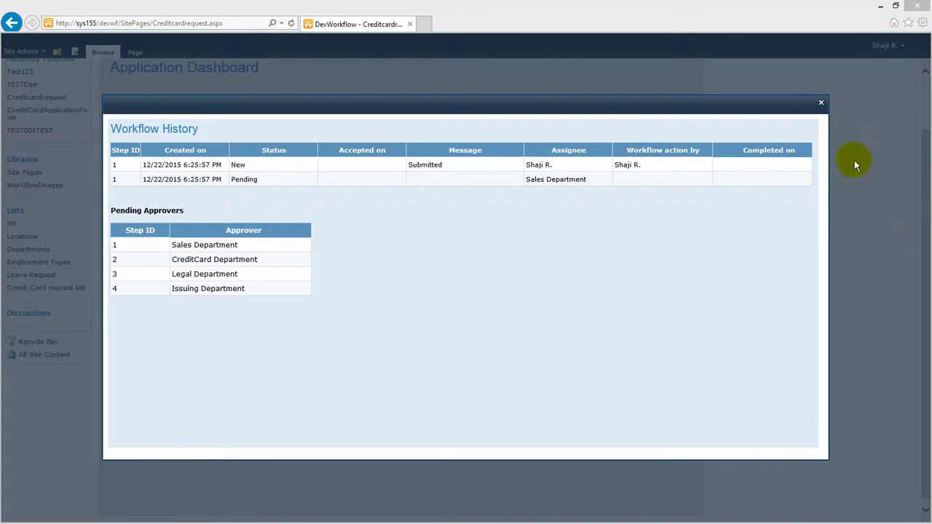
{"action": "left_click", "coordinate": [816, 99]}
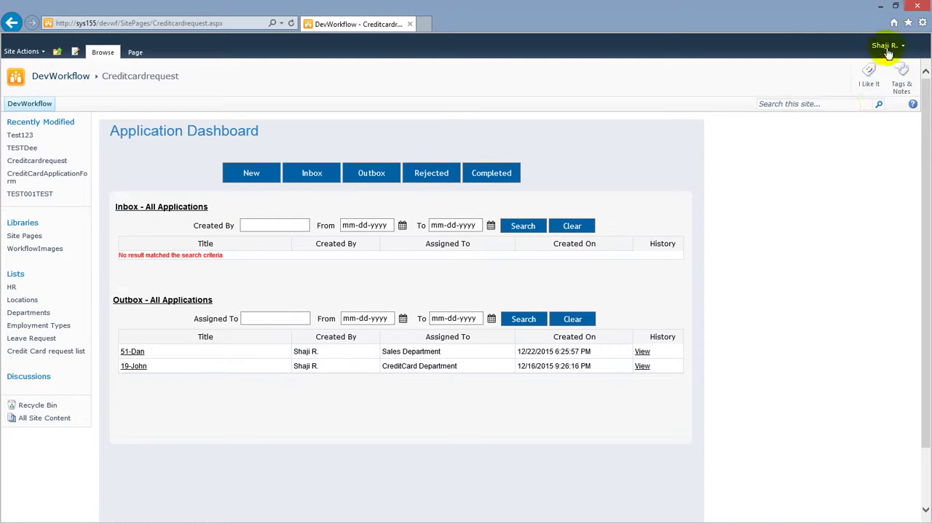
Switch to the second demo user account by entering its user name and password.
{"action": "left_click", "coordinate": [883, 46]}
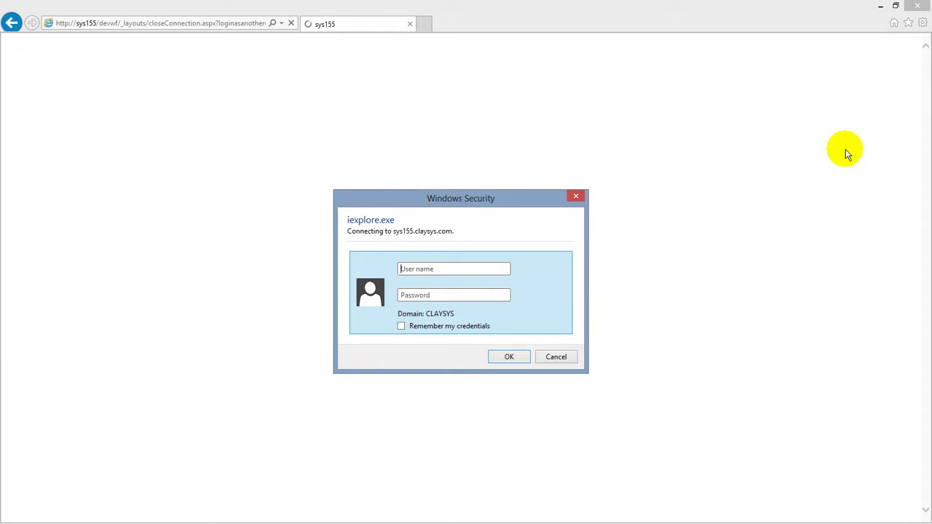
{"action": "type", "text": "demouser2"}
{"action": "key", "text": "Tab"}
{"action": "type", "text": "***"}
{"action": "key", "text": "Return"}
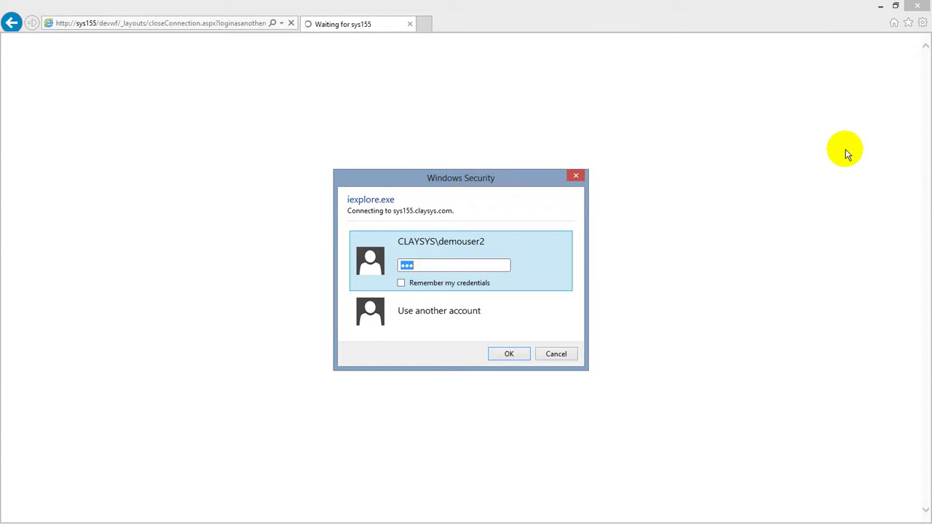
{"action": "type", "text": "*****"}
{"action": "key", "text": "Return"}
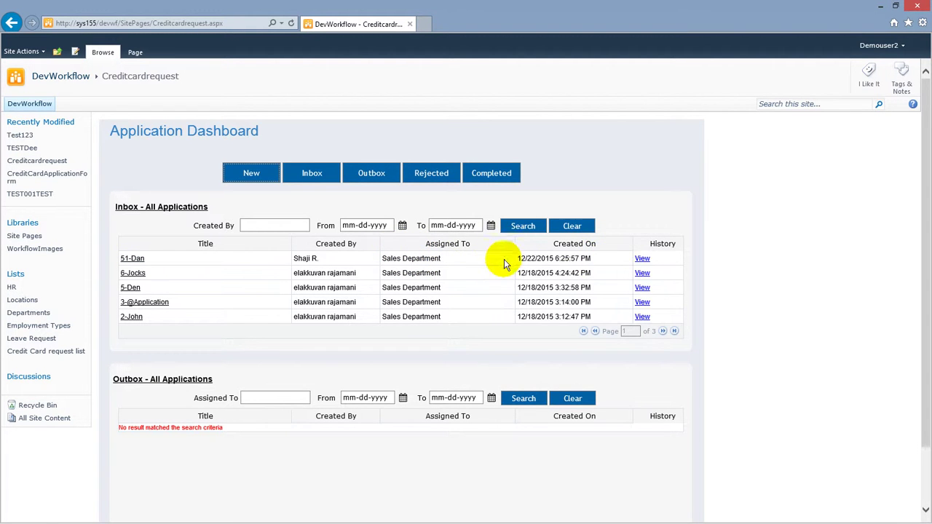
Open the credit card application from the Inbox and accept it.
{"action": "left_click", "coordinate": [134, 260]}
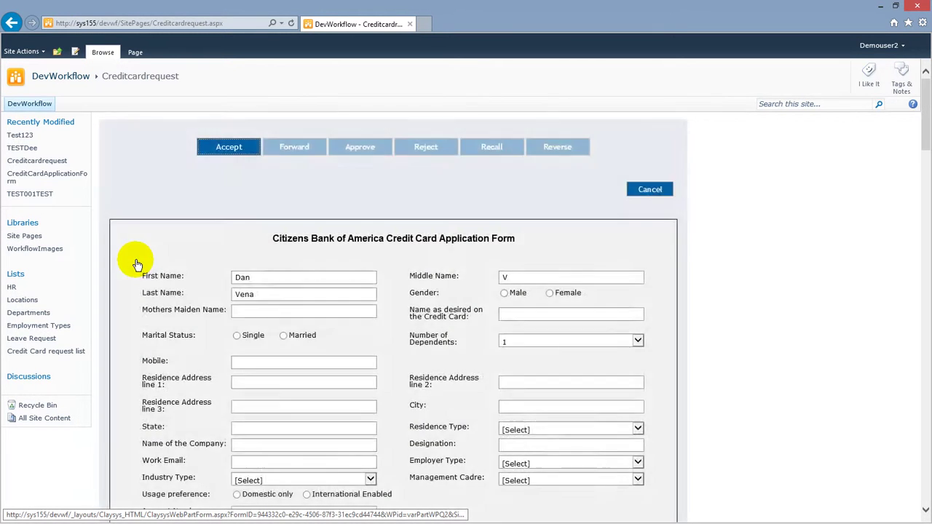
{"action": "scroll", "coordinate": [670, 384], "scroll_direction": "down", "scroll_amount": 3}
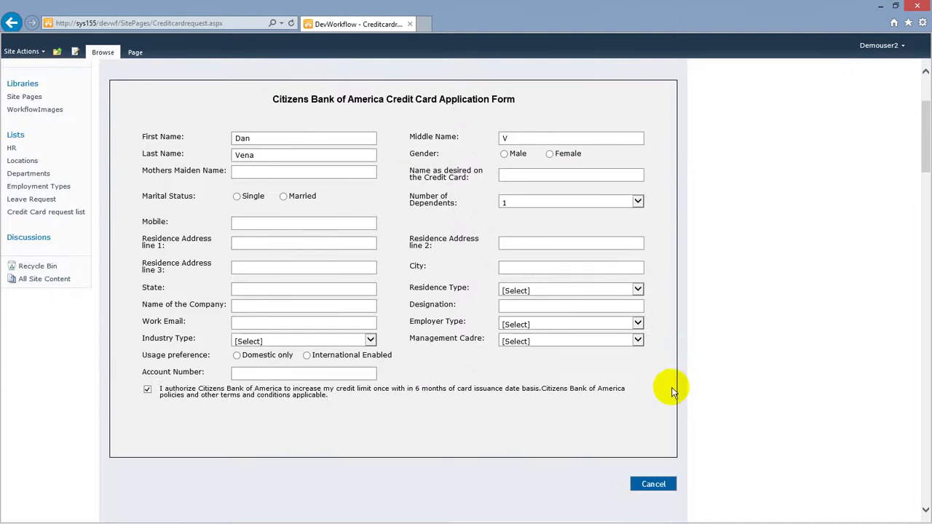
{"action": "scroll", "coordinate": [686, 413], "scroll_direction": "up", "scroll_amount": 3}
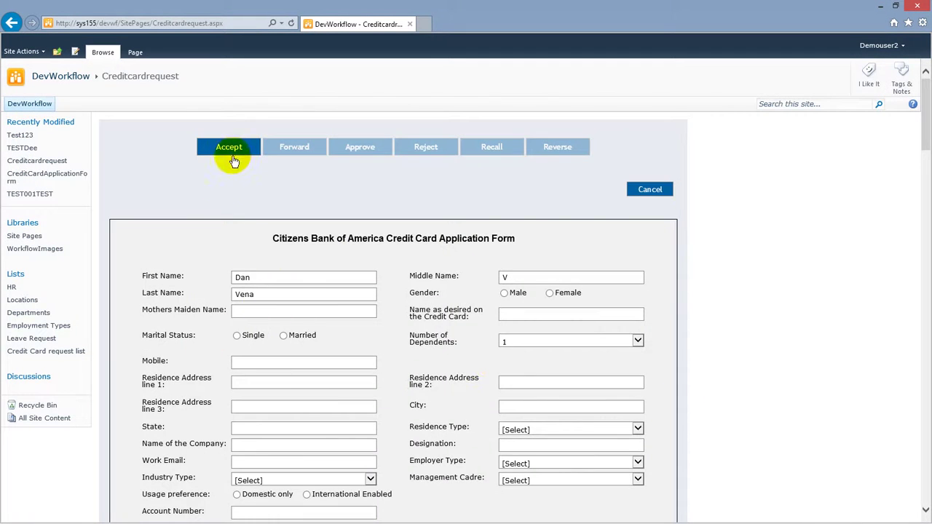
{"action": "left_click", "coordinate": [236, 150]}
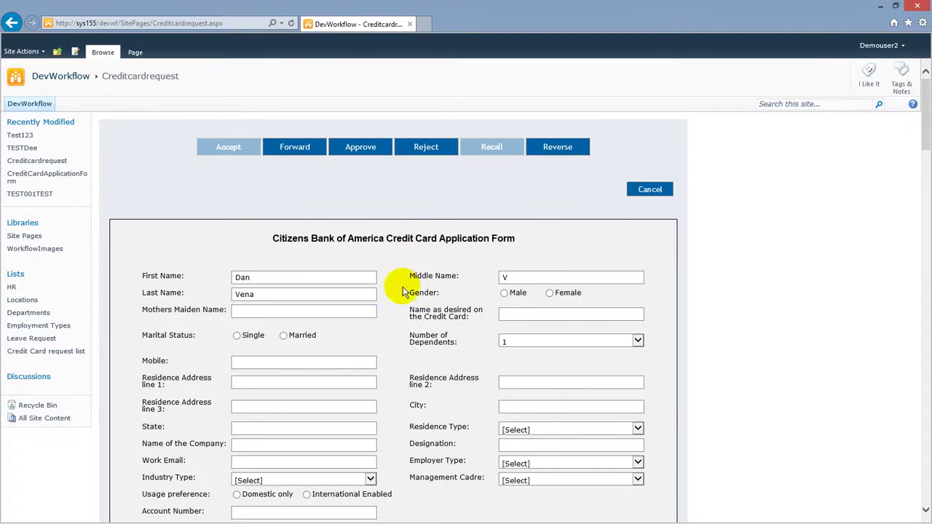
{"action": "scroll", "coordinate": [400, 320], "scroll_direction": "down", "scroll_amount": 3}
{"action": "scroll", "coordinate": [429, 364], "scroll_direction": "up", "scroll_amount": 3}
{"action": "left_click", "coordinate": [302, 157]}
Approve the application with the comment 'Completed Please check'.
{"action": "left_click", "coordinate": [366, 151]}
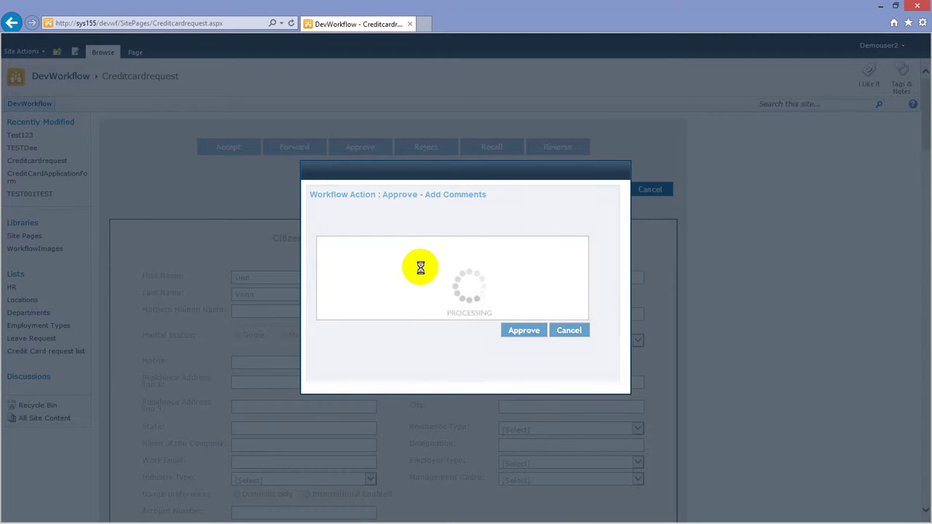
{"action": "left_click", "coordinate": [421, 268]}
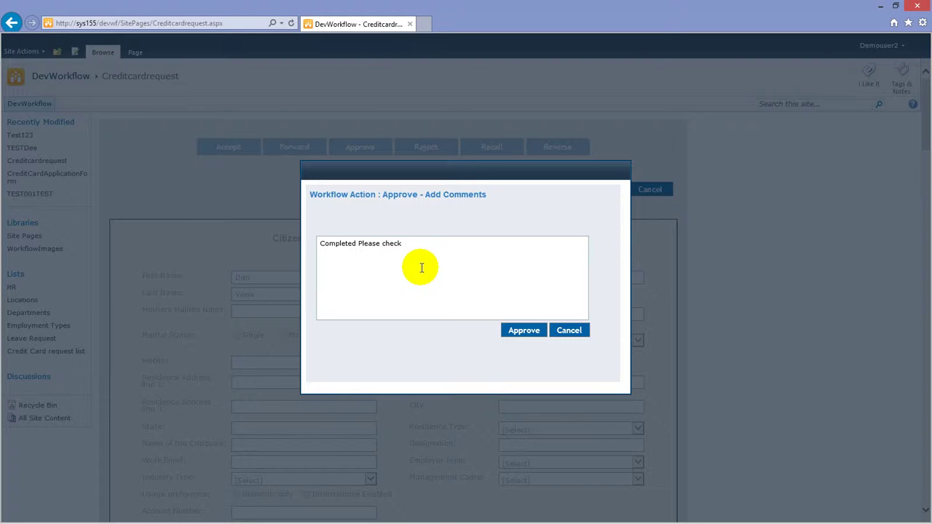
{"action": "type", "text": "Completed Please check"}
{"action": "left_click", "coordinate": [523, 330]}
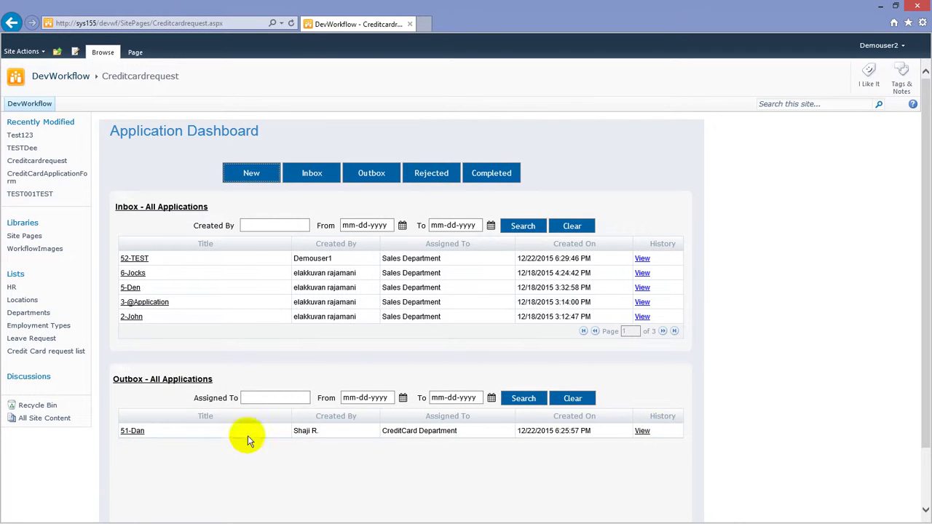
{"action": "left_click", "coordinate": [642, 431]}
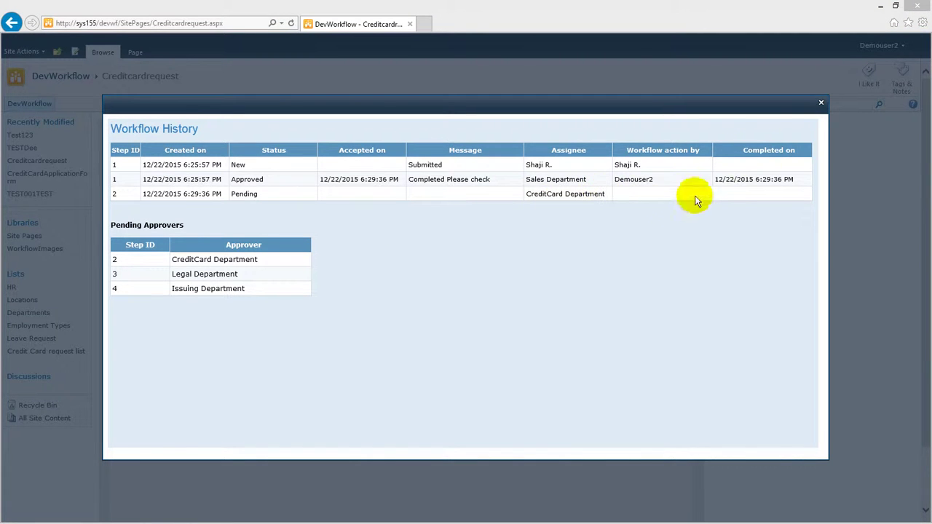
{"action": "left_click", "coordinate": [820, 103]}
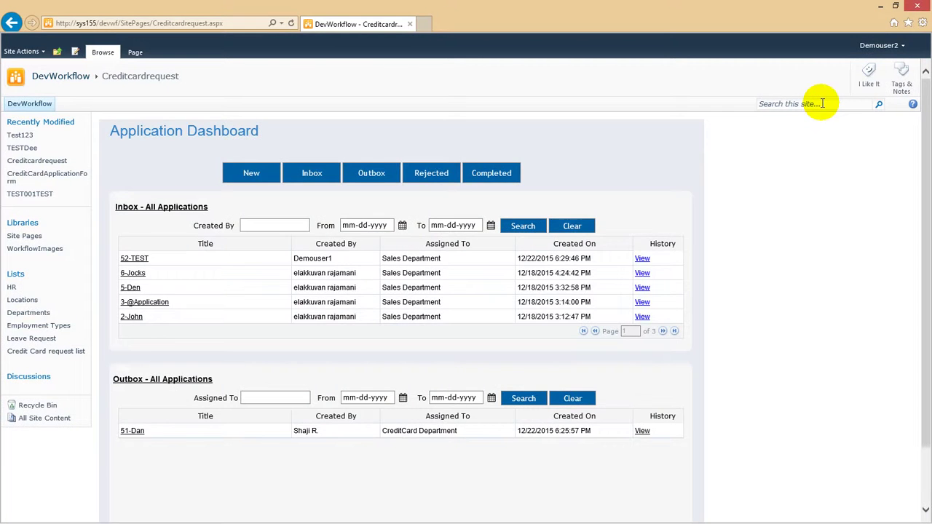
Sign in with the third user's account and open the application from its Inbox.
{"action": "left_click", "coordinate": [894, 51]}
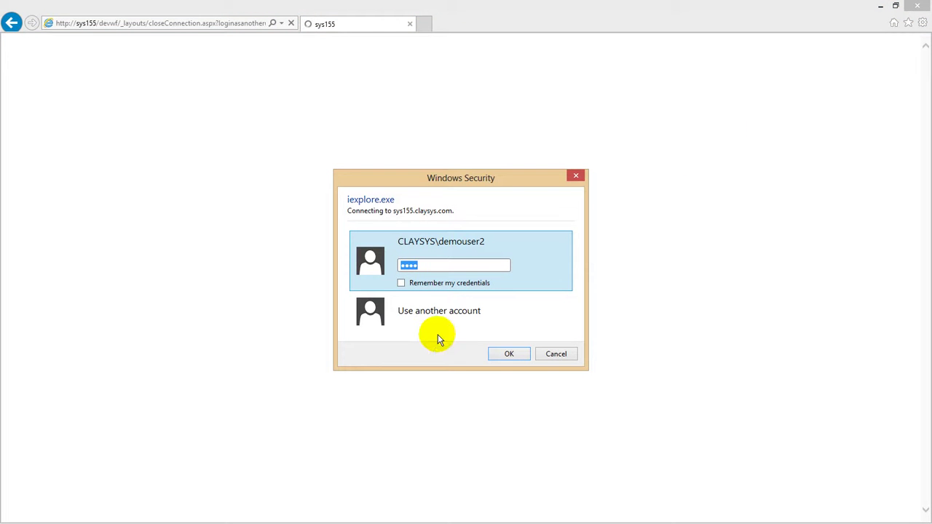
{"action": "left_click", "coordinate": [402, 328]}
{"action": "type", "text": "demous"}
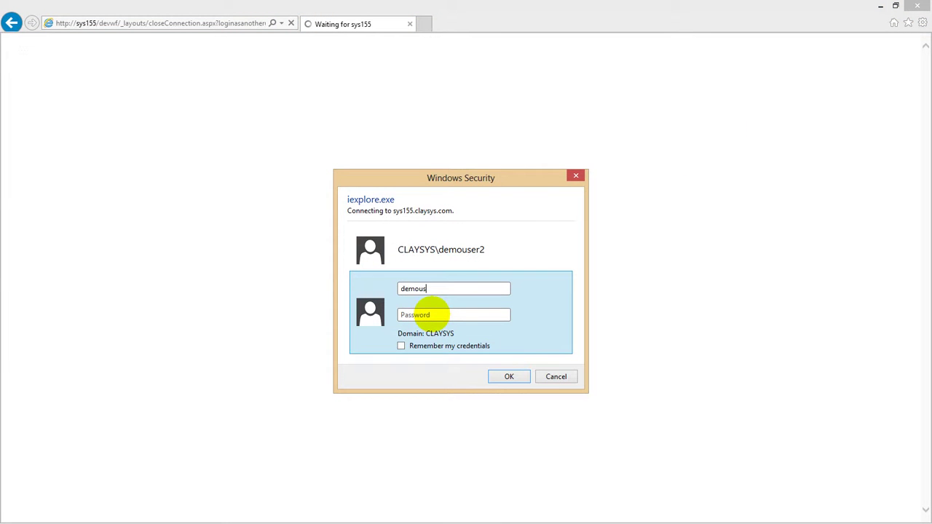
{"action": "type", "text": "***"}
{"action": "key", "text": "Return"}
{"action": "left_click", "coordinate": [427, 265]}
{"action": "key", "text": "Return"}
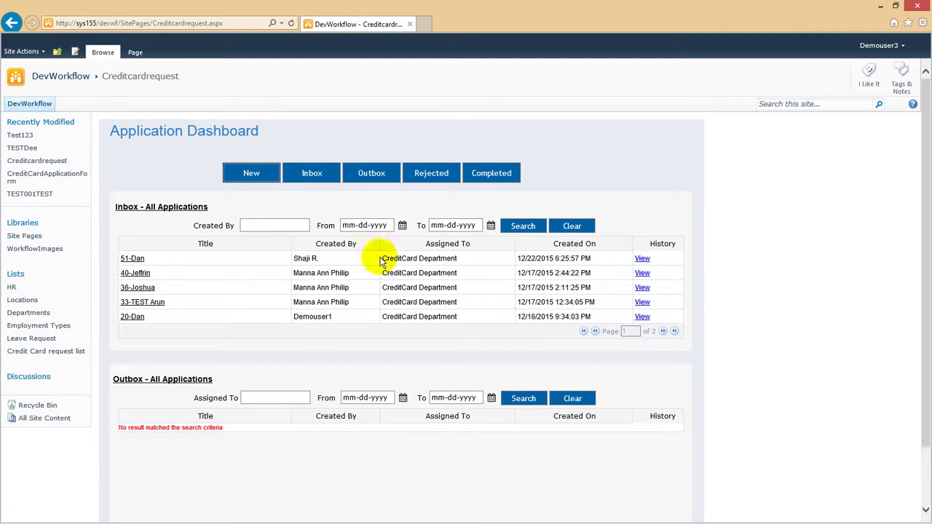
{"action": "left_click", "coordinate": [135, 260]}
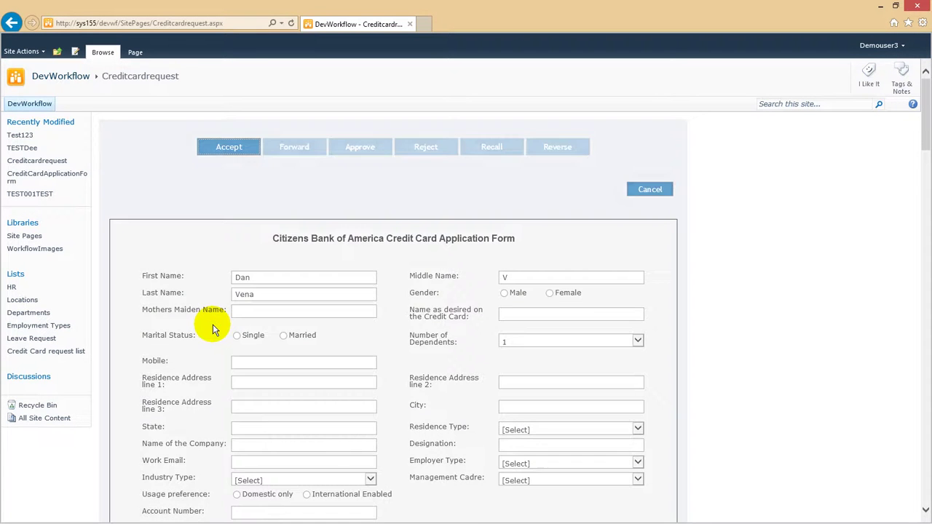
Accept the application and approve it with the comment 'done'.
{"action": "scroll", "coordinate": [447, 333], "scroll_direction": "down", "scroll_amount": 2}
{"action": "scroll", "coordinate": [386, 316], "scroll_direction": "up", "scroll_amount": 2}
{"action": "left_click", "coordinate": [230, 147]}
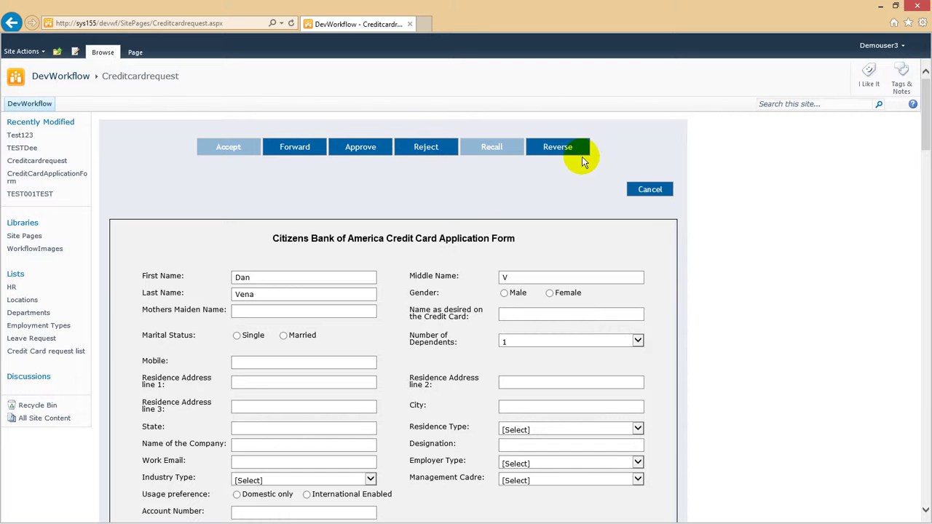
{"action": "left_click", "coordinate": [357, 145]}
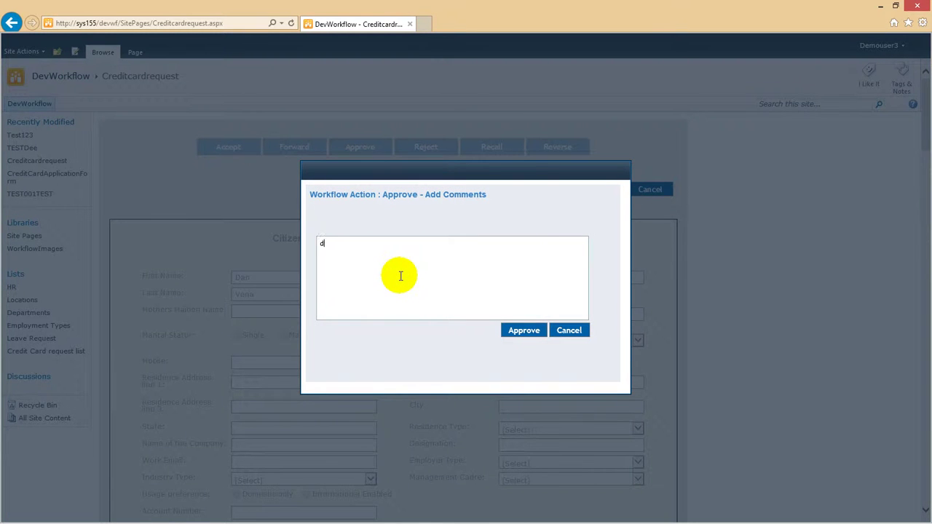
{"action": "left_click", "coordinate": [527, 332]}
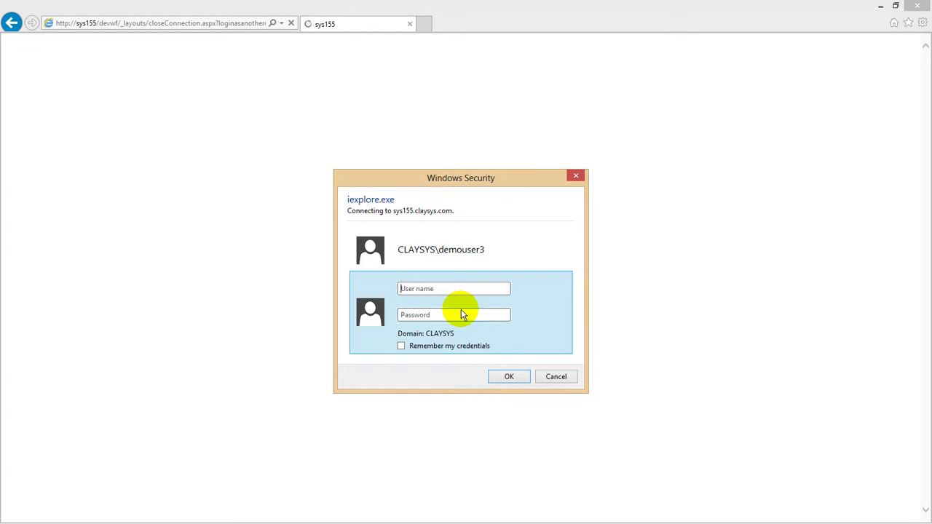
Sign in with the next user's account and open application 51 from the Inbox.
{"action": "type", "text": "demouser"}
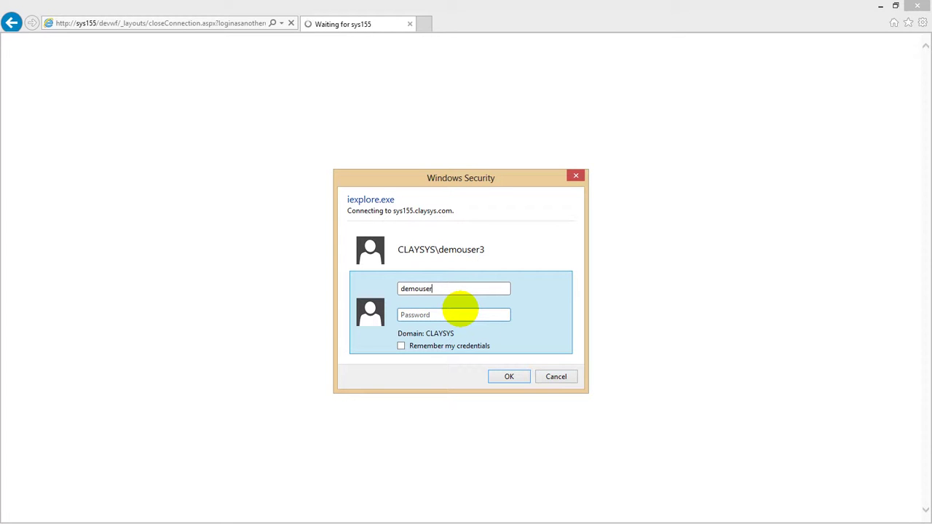
{"action": "type", "text": "pa"}
{"action": "key", "text": "Return"}
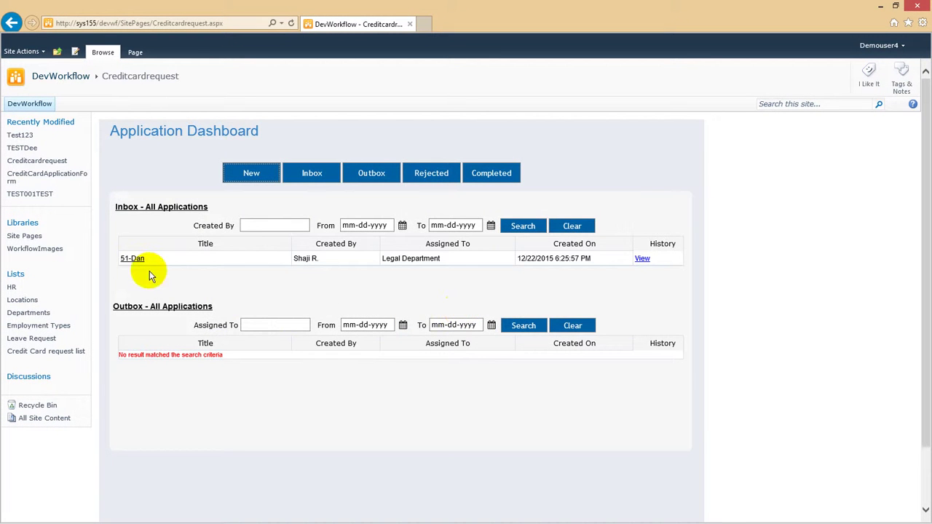
{"action": "left_click", "coordinate": [131, 261]}
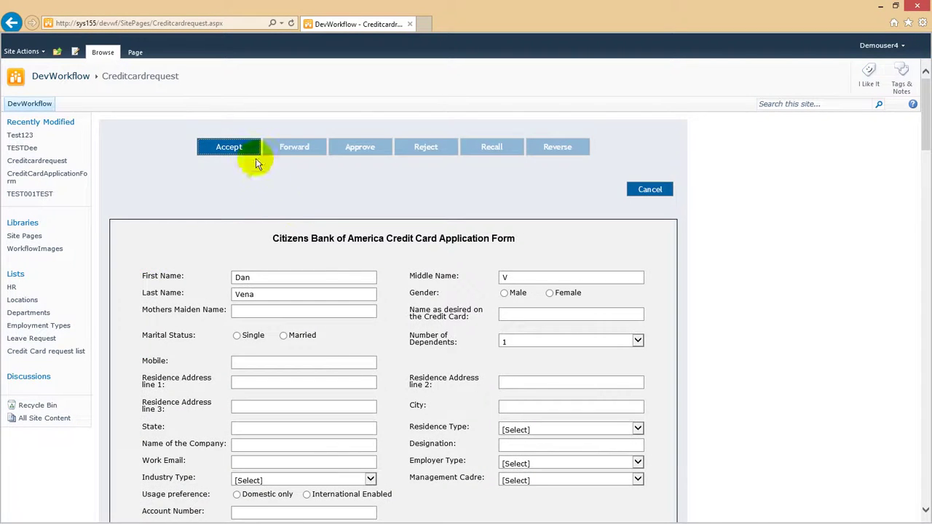
Accept application 51, then cancel the Forward dialog without sending it.
{"action": "left_click", "coordinate": [253, 156]}
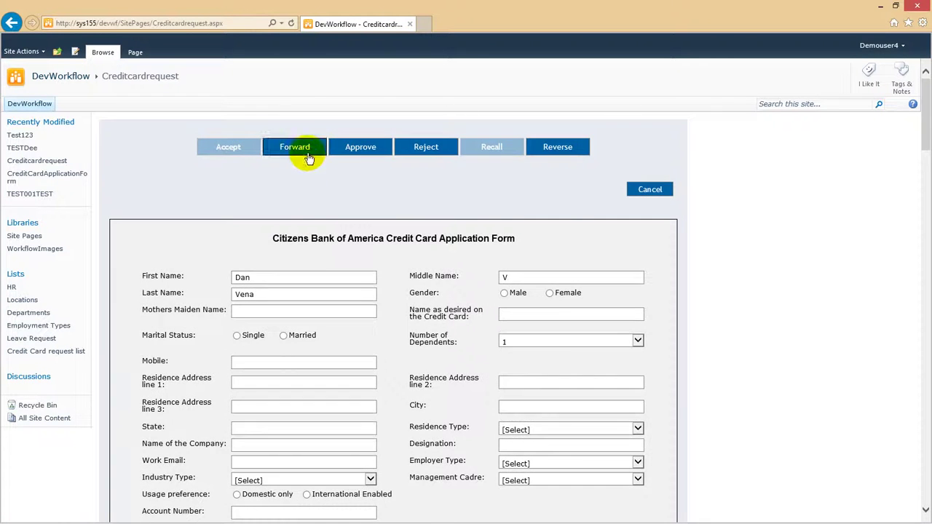
{"action": "left_click", "coordinate": [309, 147]}
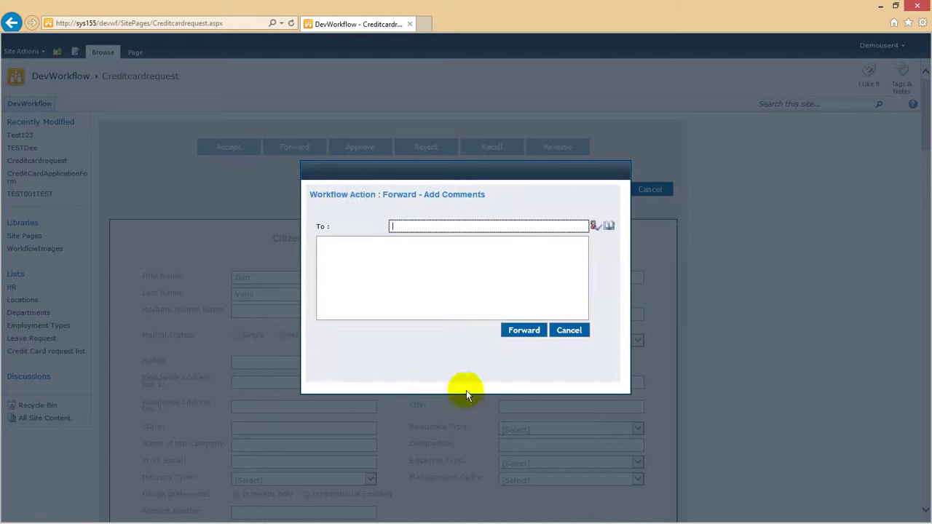
{"action": "left_click", "coordinate": [398, 227]}
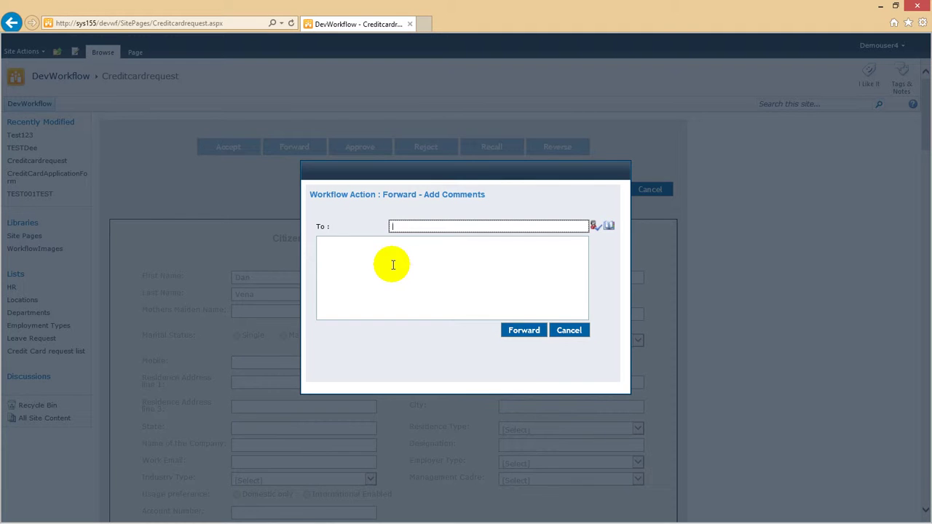
{"action": "left_click", "coordinate": [567, 326]}
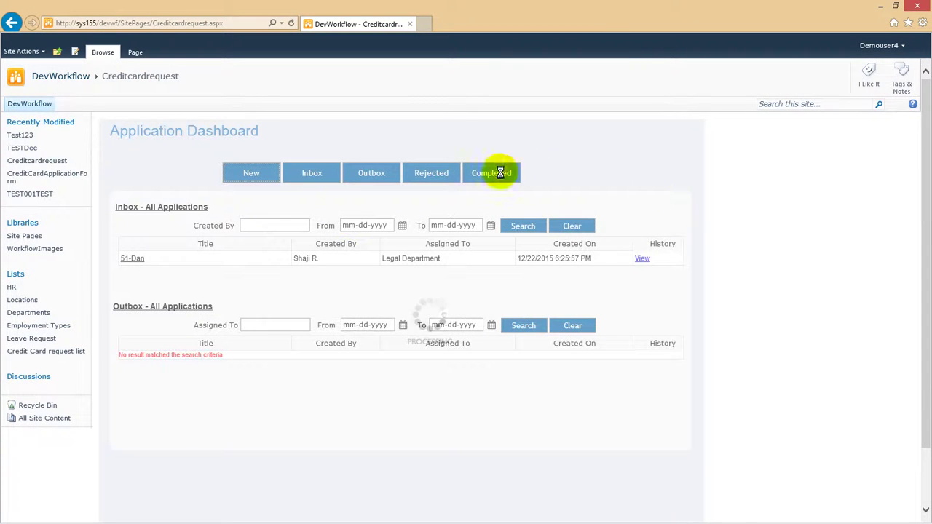
Open application 51 and approve it with the comment 'Approved'.
{"action": "left_click", "coordinate": [132, 259]}
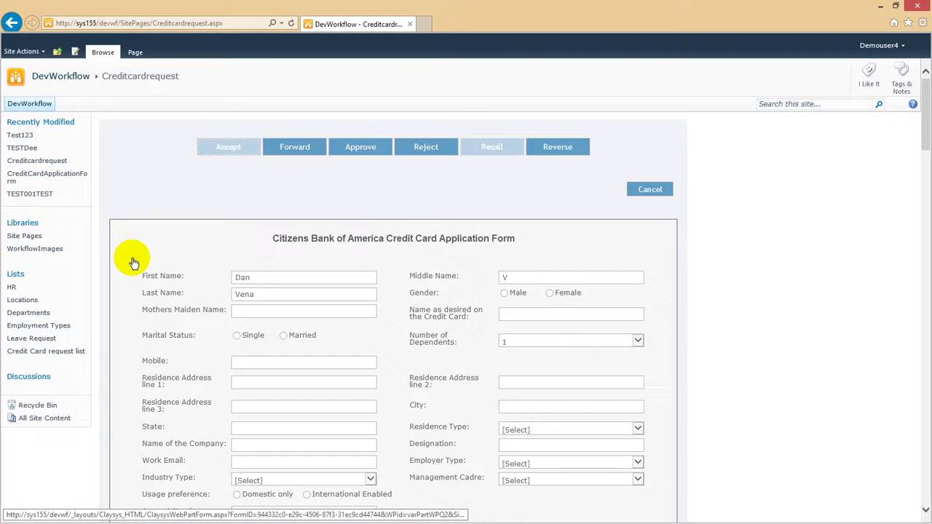
{"action": "left_click", "coordinate": [363, 148]}
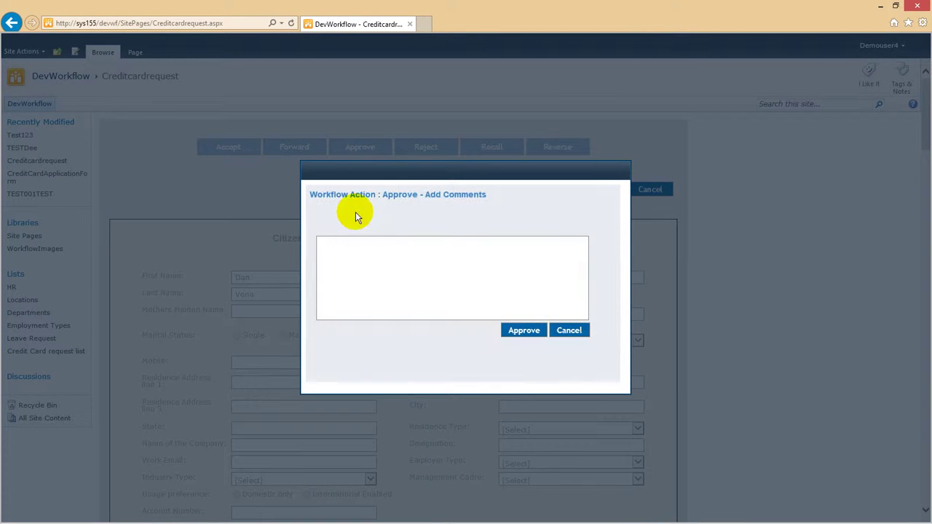
{"action": "left_click", "coordinate": [422, 275]}
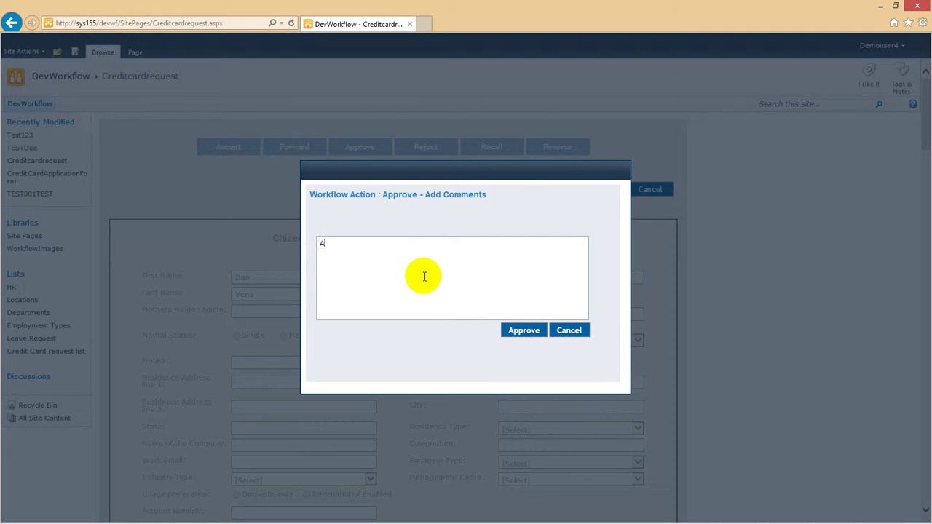
{"action": "left_click", "coordinate": [527, 331]}
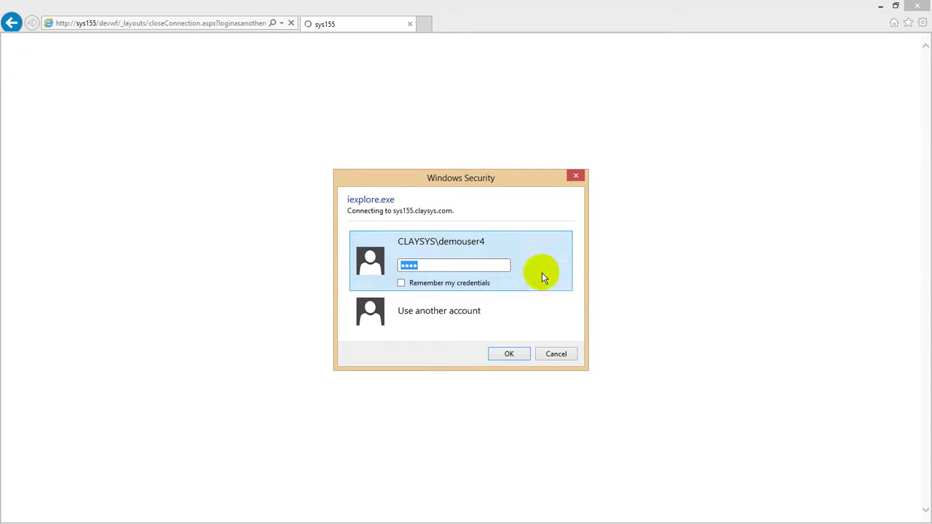
Sign in as the Issuing Department user and confirm application 51's workflow history still shows this step pending.
{"action": "left_click", "coordinate": [462, 313]}
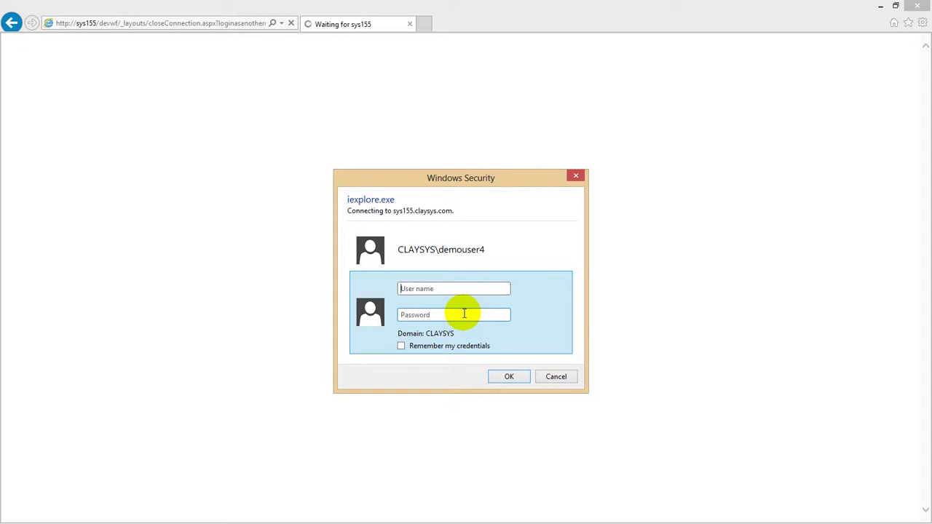
{"action": "type", "text": "demo****"}
{"action": "key", "text": "Return"}
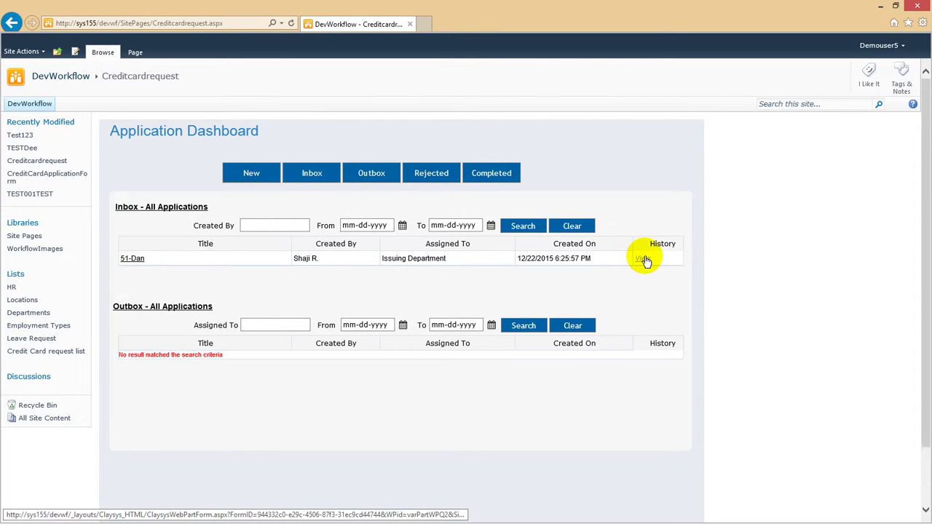
{"action": "left_click", "coordinate": [644, 260]}
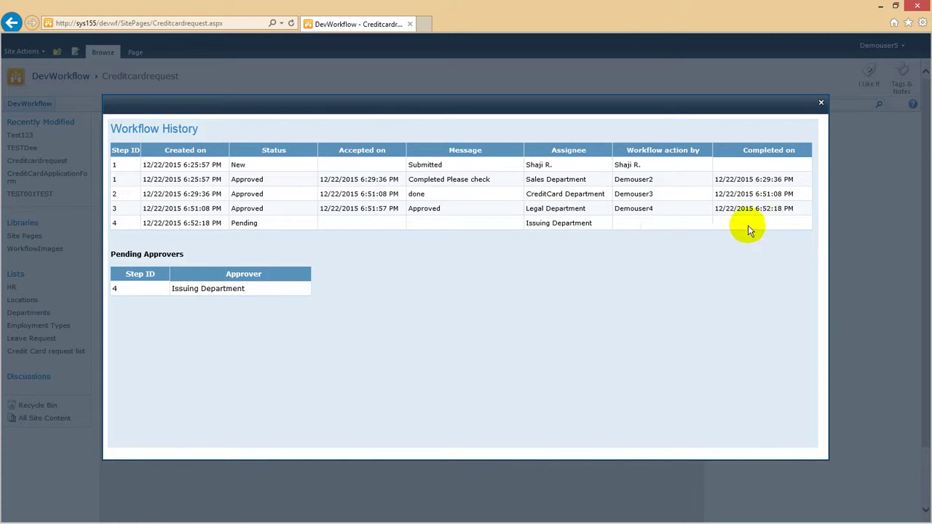
{"action": "left_click", "coordinate": [822, 102]}
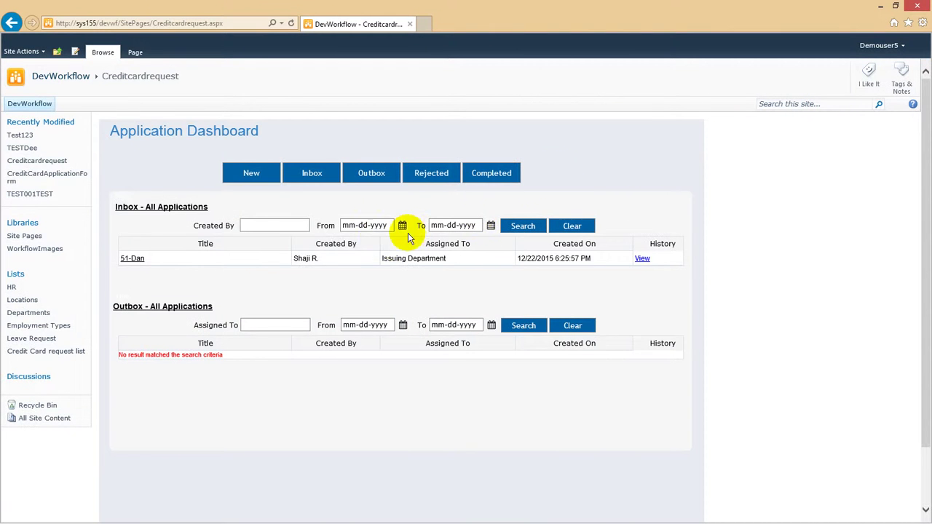
Open application 51, accept it, and approve it with the comment 'Approved'.
{"action": "left_click", "coordinate": [127, 259]}
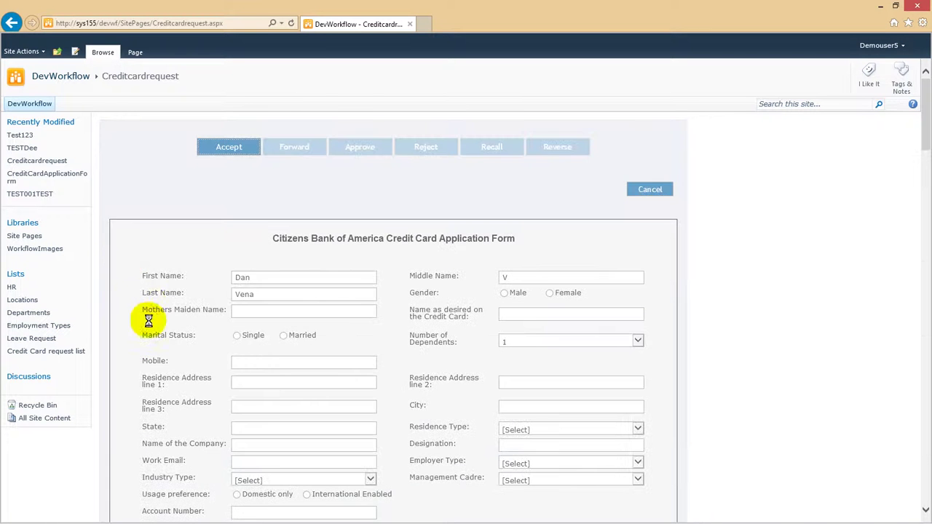
{"action": "left_click", "coordinate": [230, 146]}
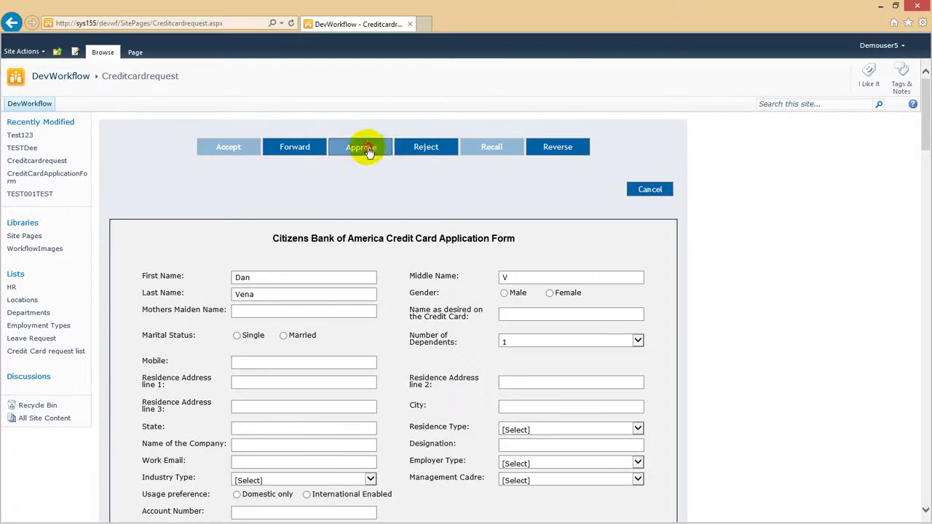
{"action": "left_click", "coordinate": [367, 147]}
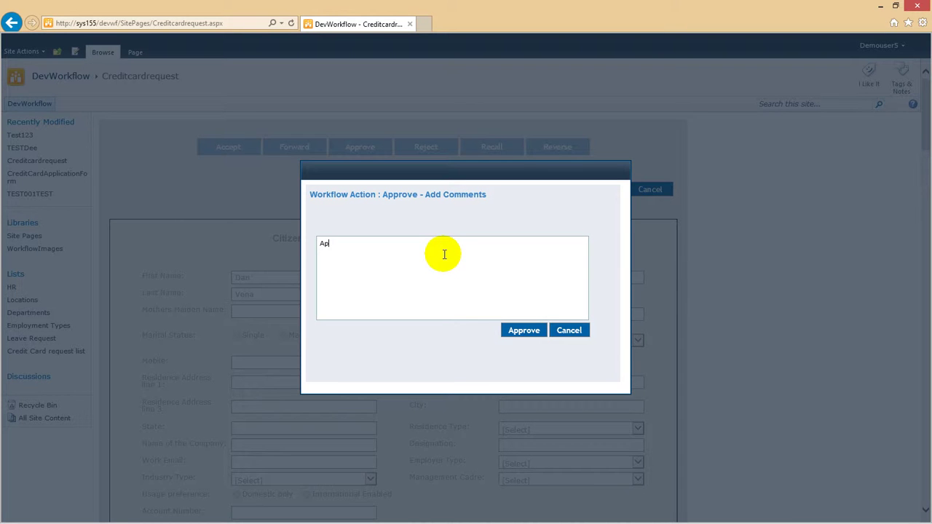
{"action": "left_click", "coordinate": [514, 329]}
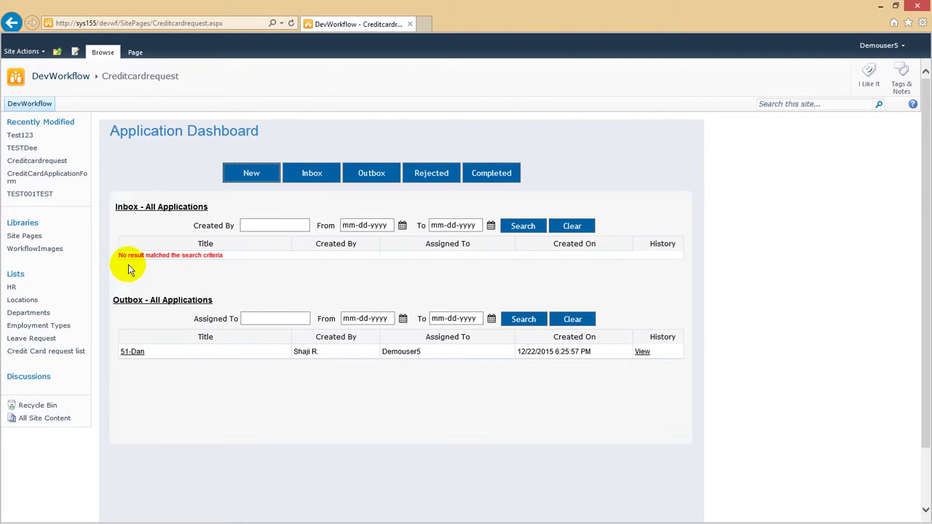
{"action": "left_click", "coordinate": [644, 353]}
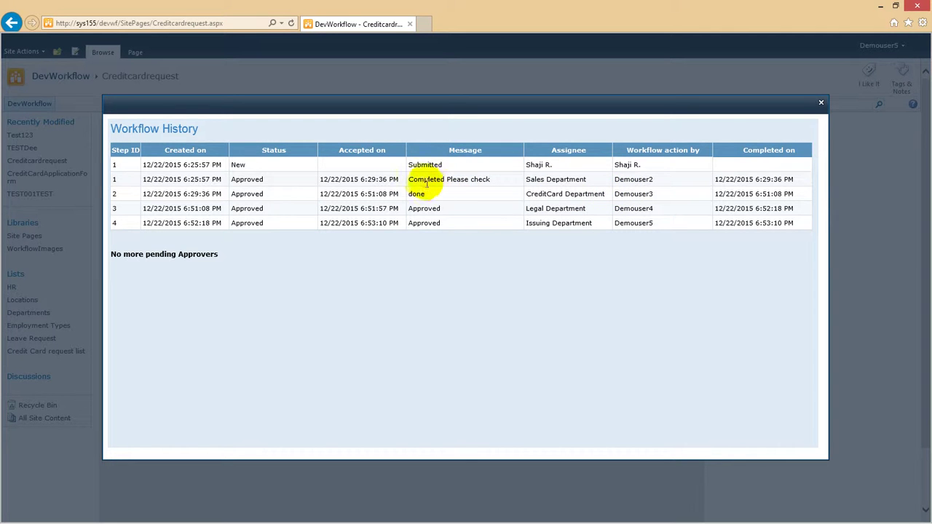
{"action": "left_click_drag", "start_coordinate": [416, 180], "coordinate": [482, 178]}
{"action": "left_click", "coordinate": [507, 180]}
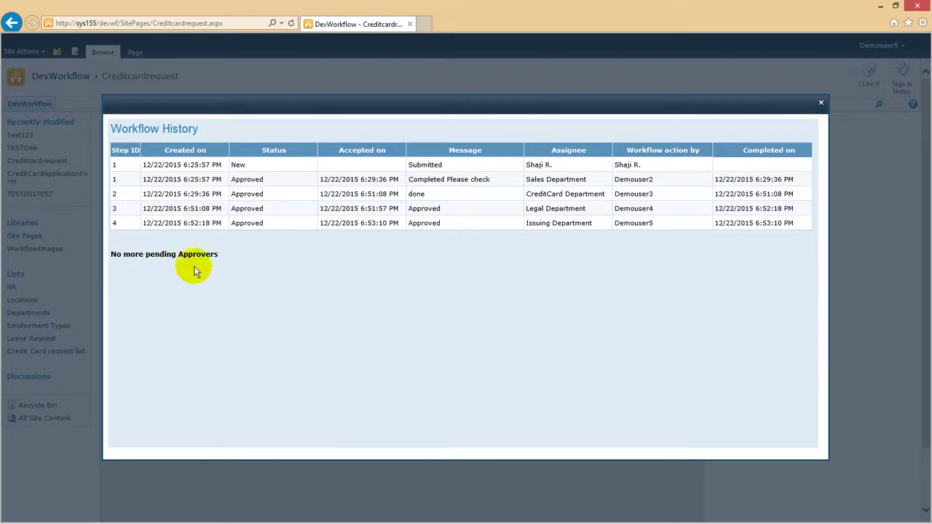
{"action": "left_click", "coordinate": [821, 104]}
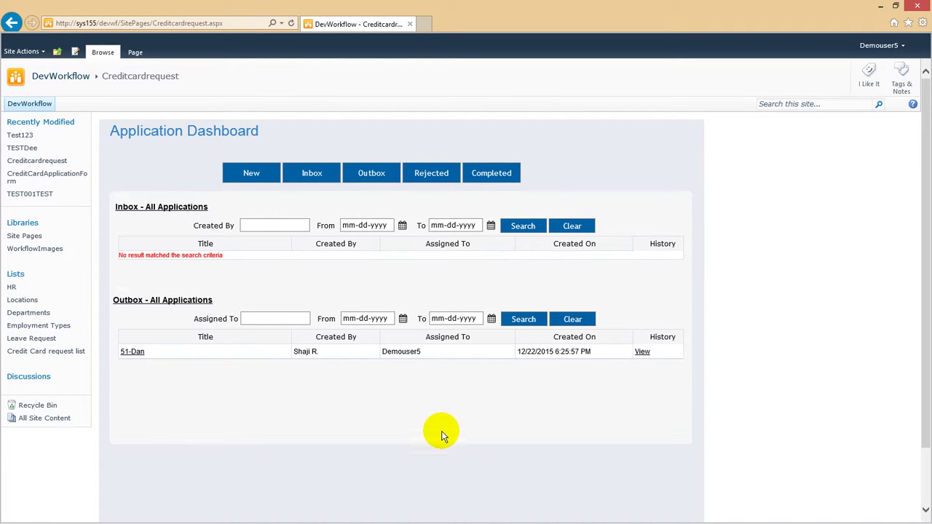
Show the Completed – All Applications list from the Application Dashboard.
{"action": "left_click", "coordinate": [486, 178]}
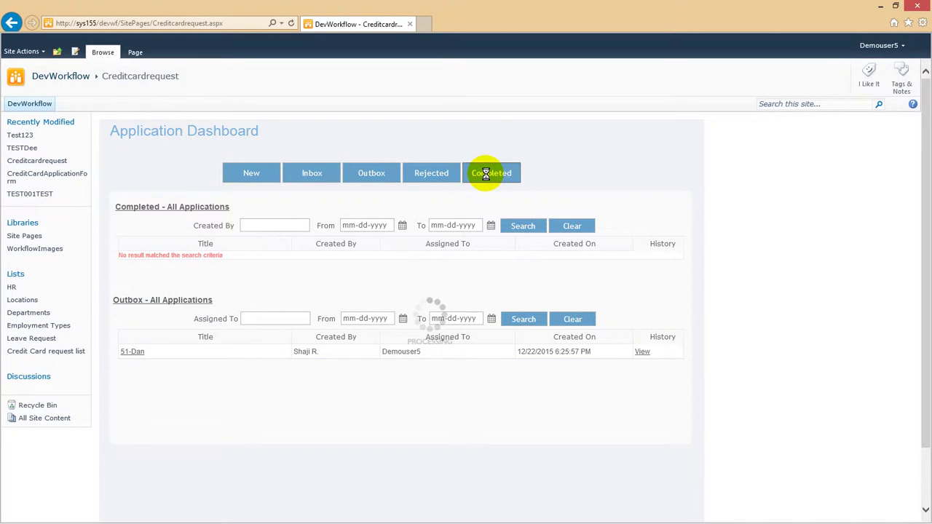